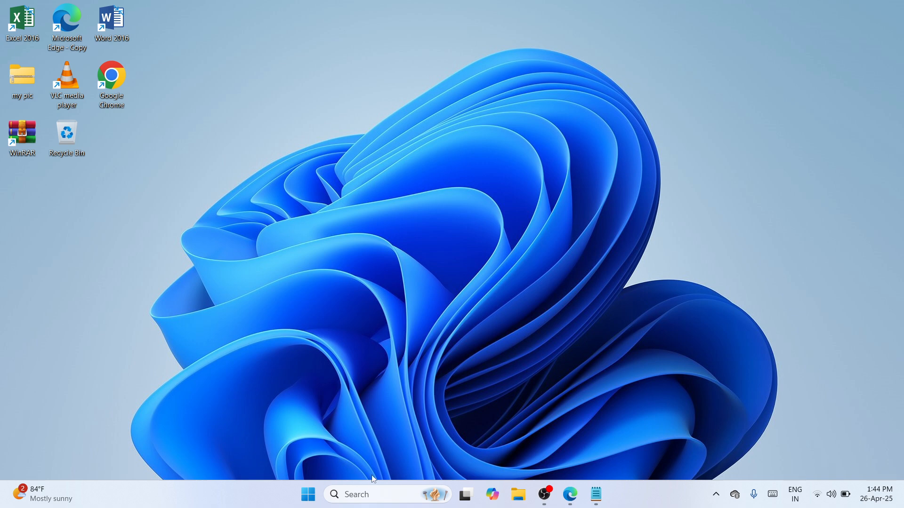
Search Windows for "chrome" and open Google Chrome.
click(357, 493)
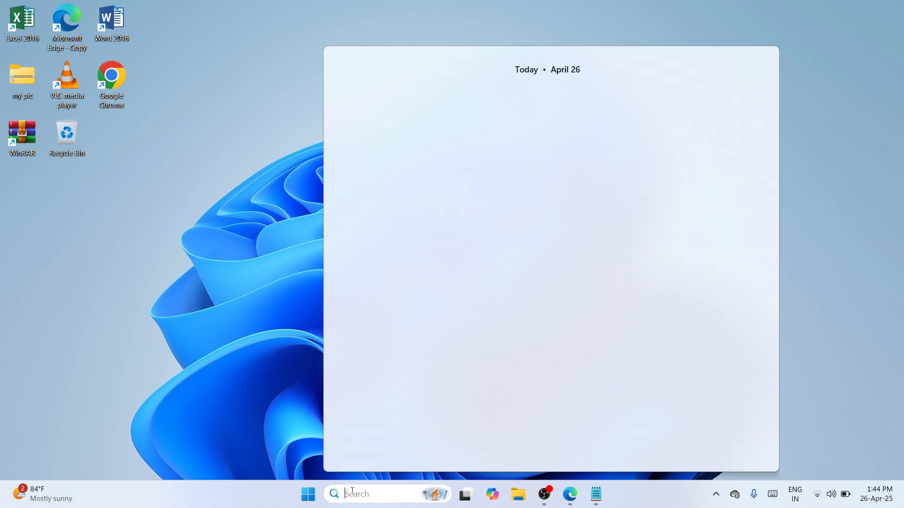
text(chr)
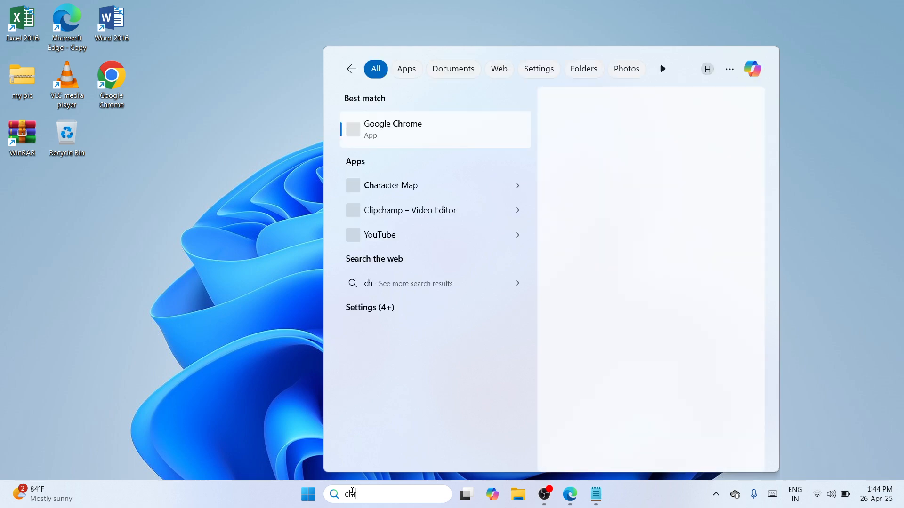
text(ome)
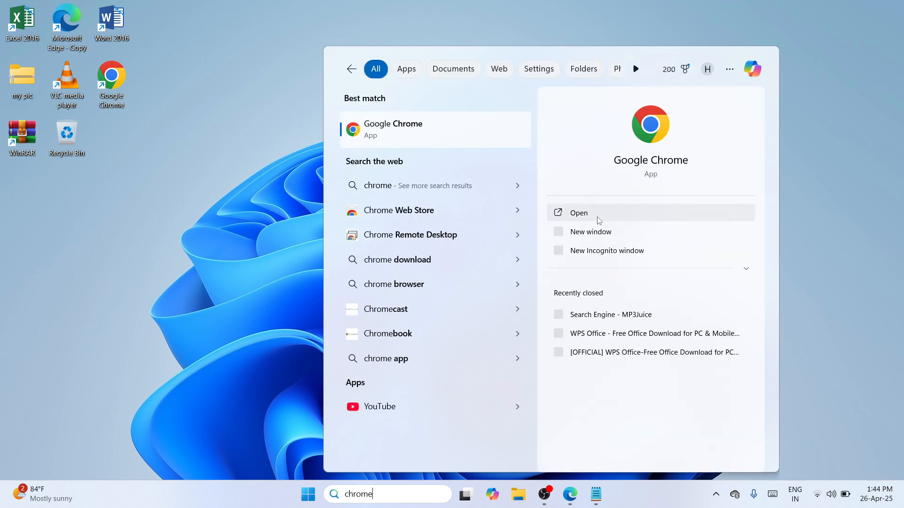
click(559, 217)
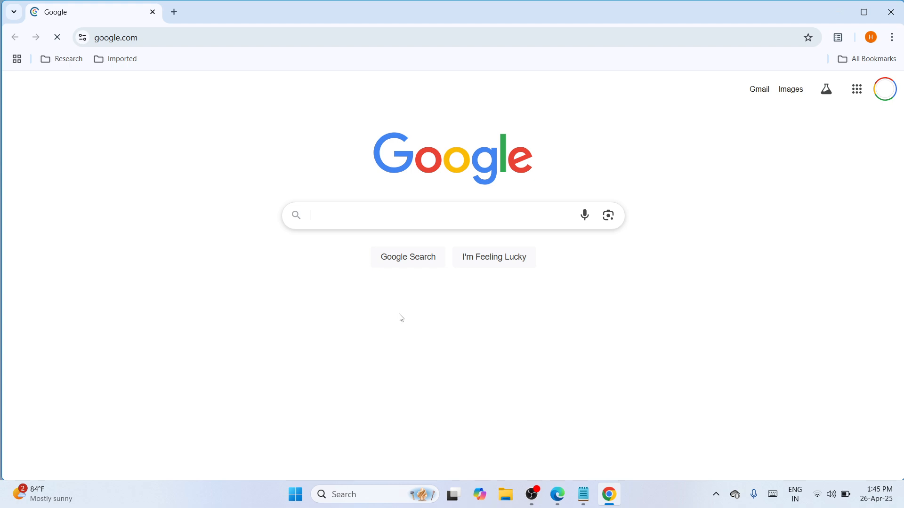
click(368, 40)
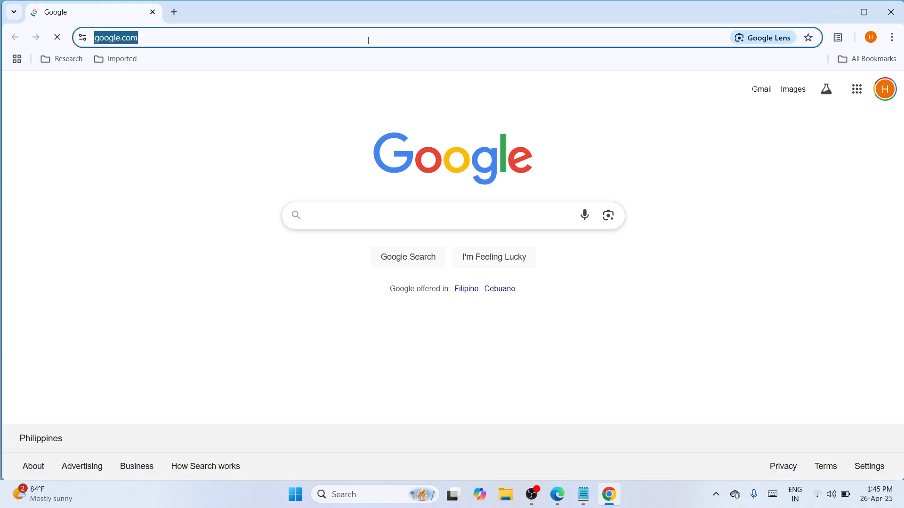
text(https://www.epson.com.ph/Ink-Tank-Printers/L-Series/Epson-L1800/s/SPT_C11CD82501?review-filter=Windows+11#drivers)
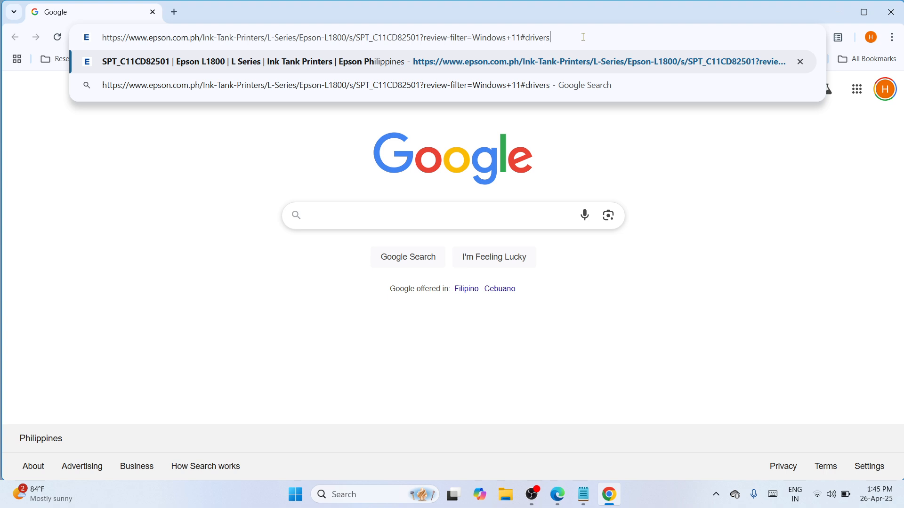
key(Return)
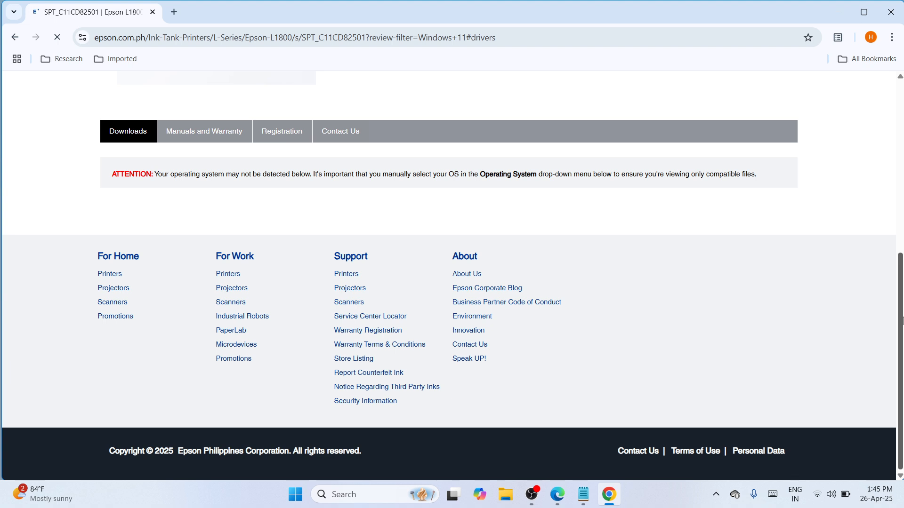
Expand the Drivers and Other Software sections, download Printer Driver for Win 64-bit, accepting the license agreement and keeping the blocked file.
scroll(374, 308, up, 2)
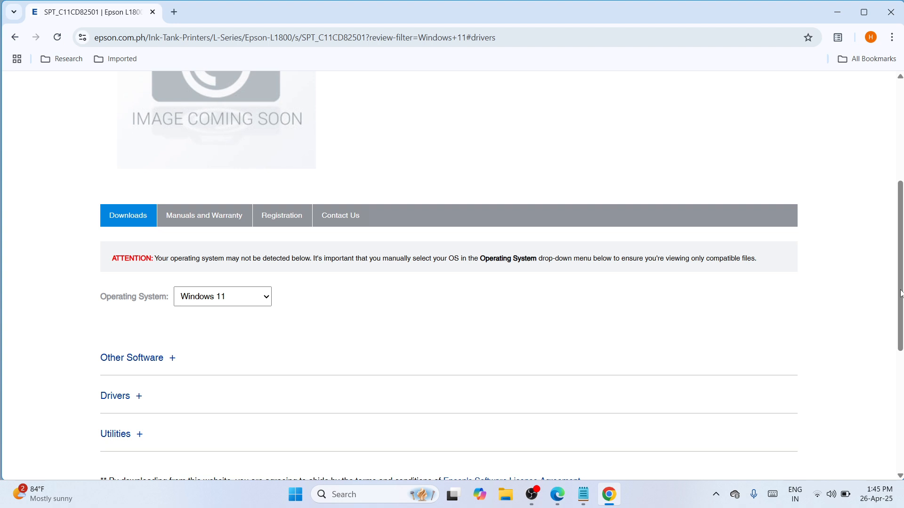
click(115, 396)
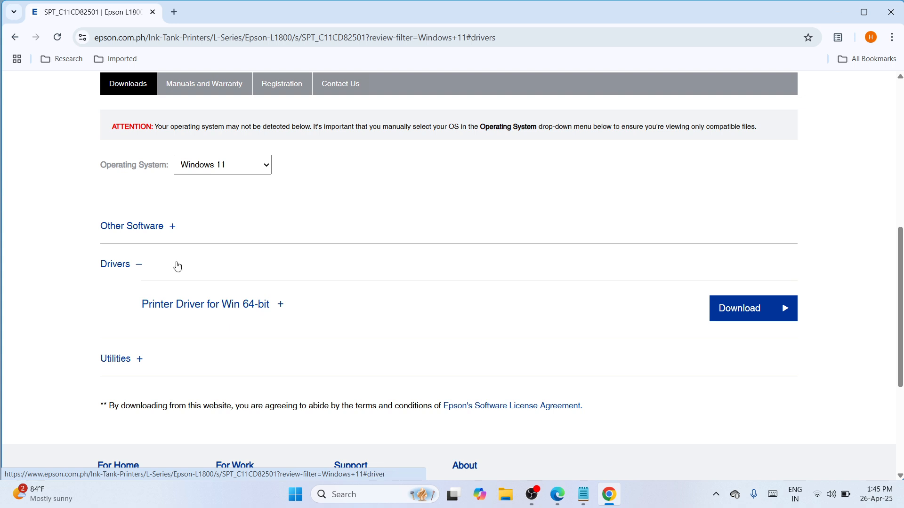
click(136, 226)
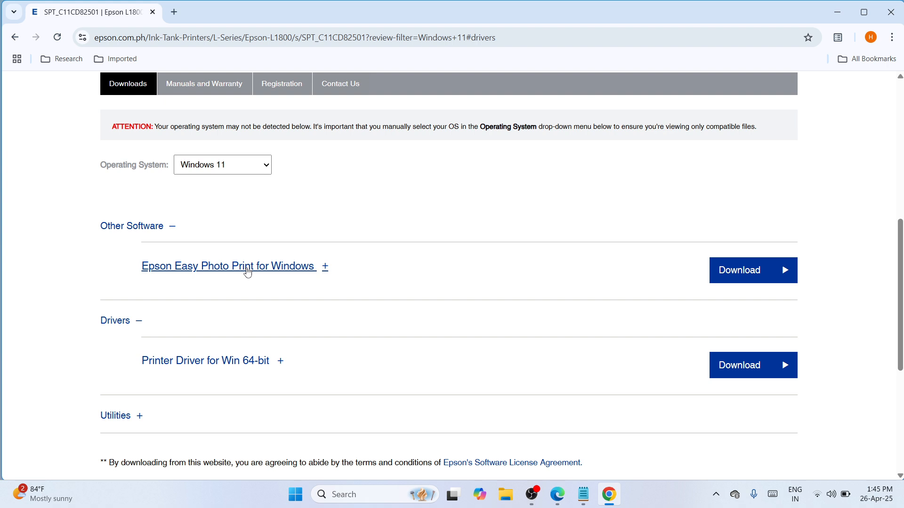
click(738, 371)
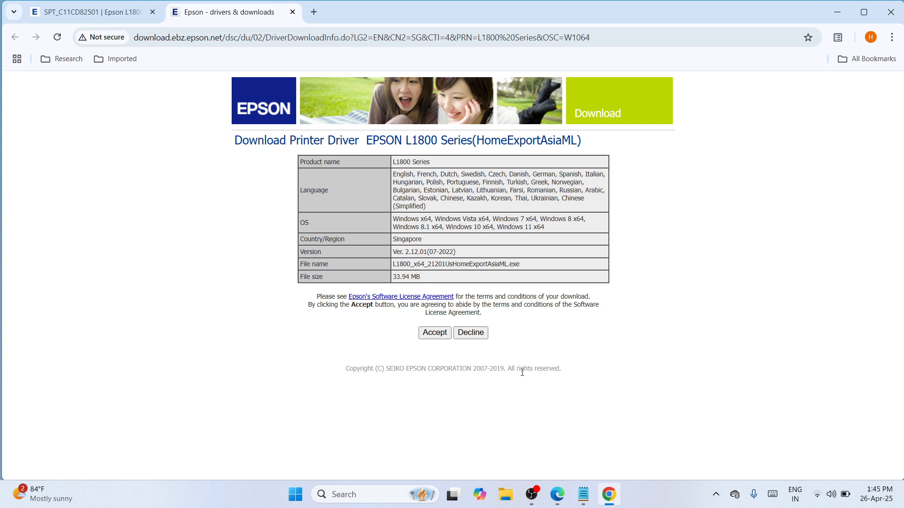
click(443, 336)
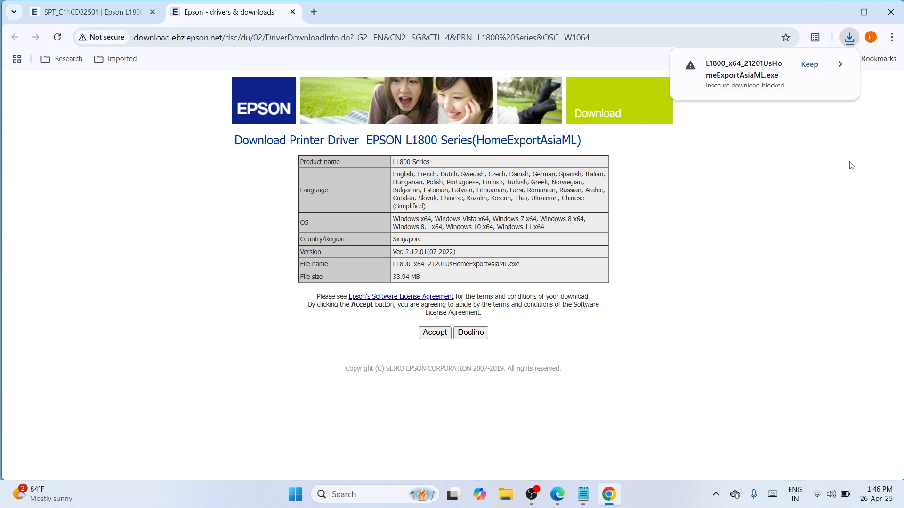
click(809, 64)
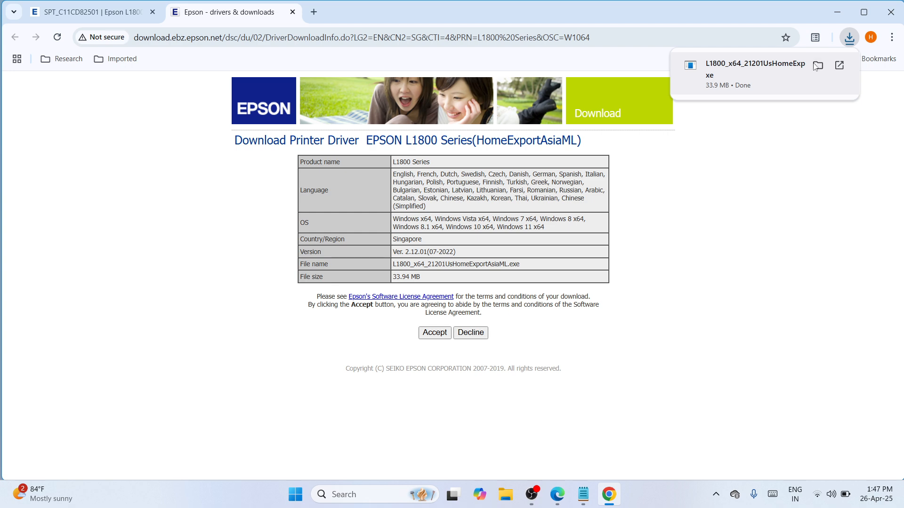
Move the downloaded L1800_x64_21201UsHomeExportAsiaML installer from the Downloads folder to an open area of the desktop, closing the file and browser windows.
click(818, 66)
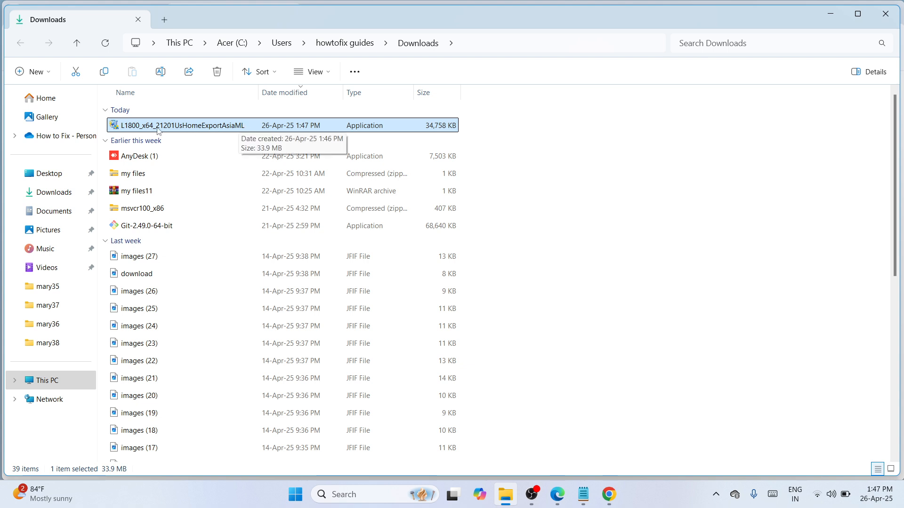
click(76, 71)
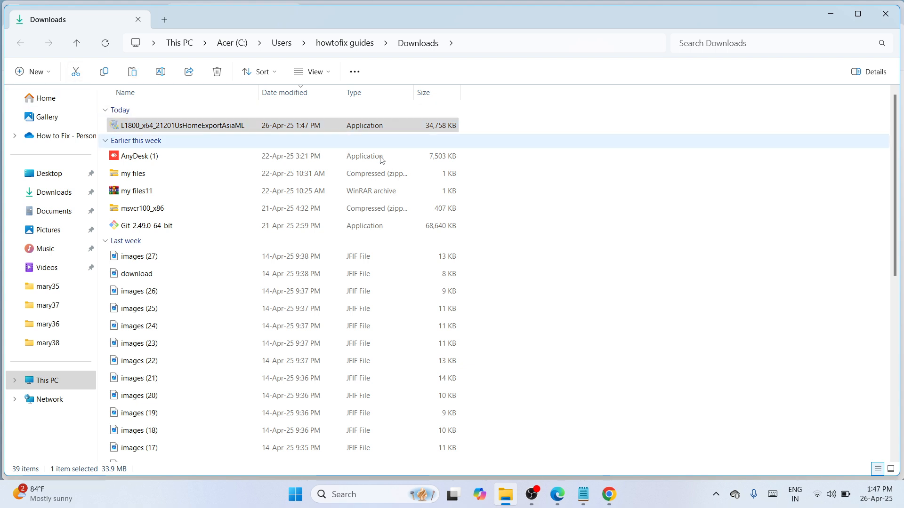
click(891, 14)
click(892, 15)
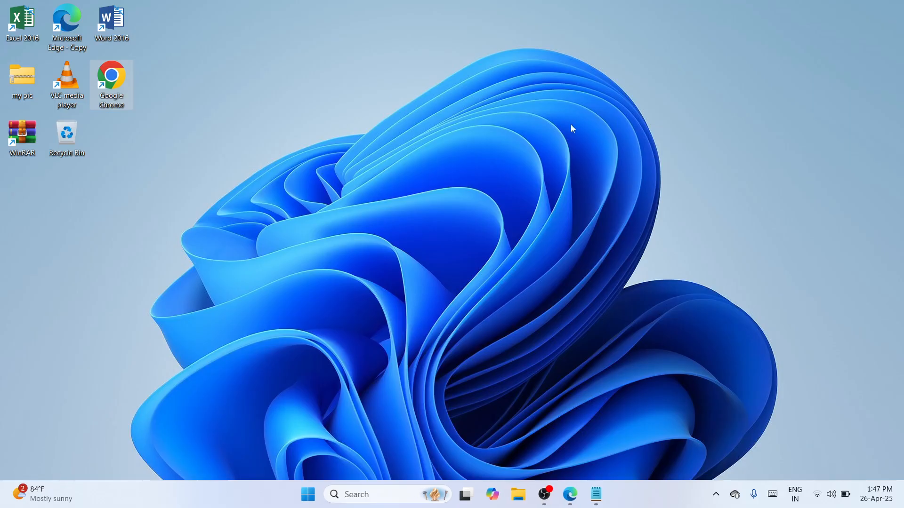
right_click(481, 97)
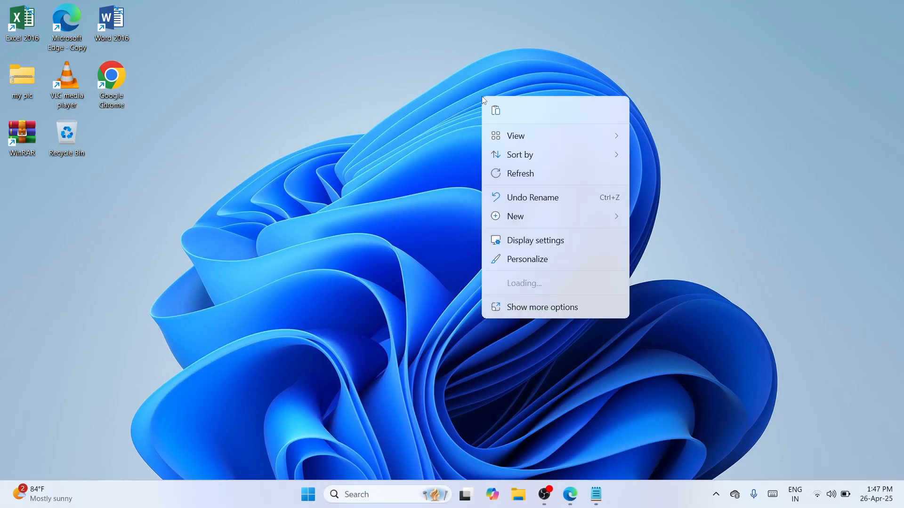
click(497, 113)
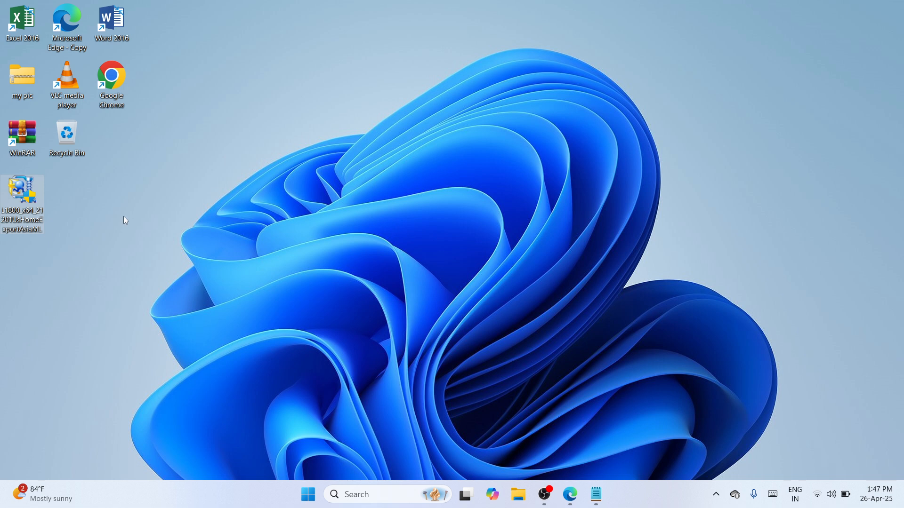
drag(22, 196, 408, 117)
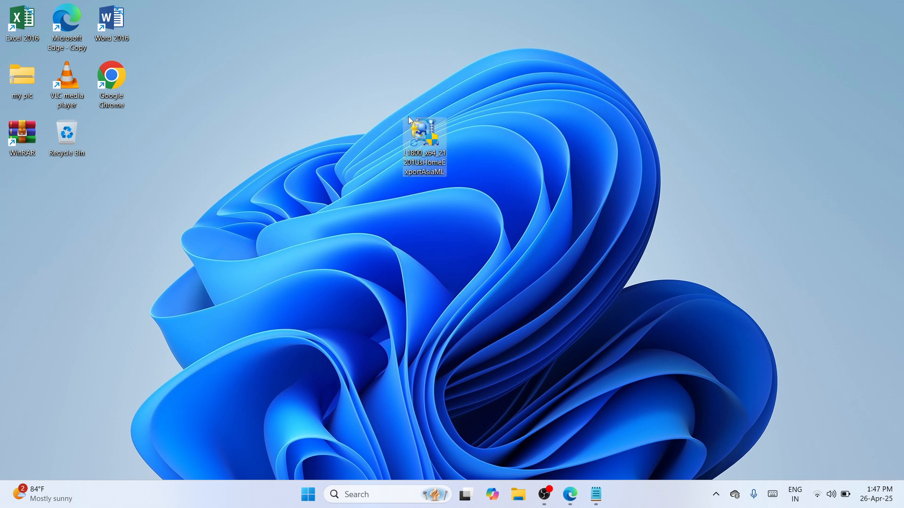
Extract the installer with WinRAR to a folder named L1800_x64_21201UsHomeExportAsiaML and place that folder beside the installer on the desktop.
right_click(429, 140)
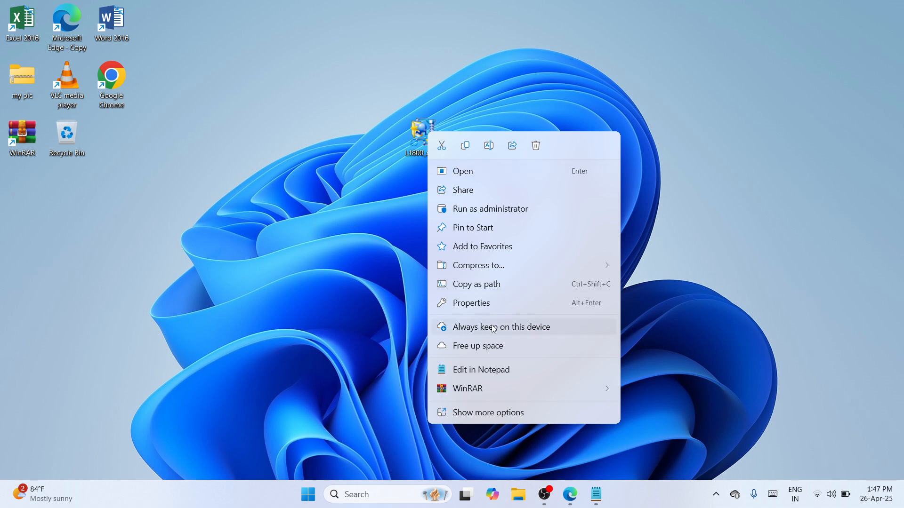
mouse_move(488, 391)
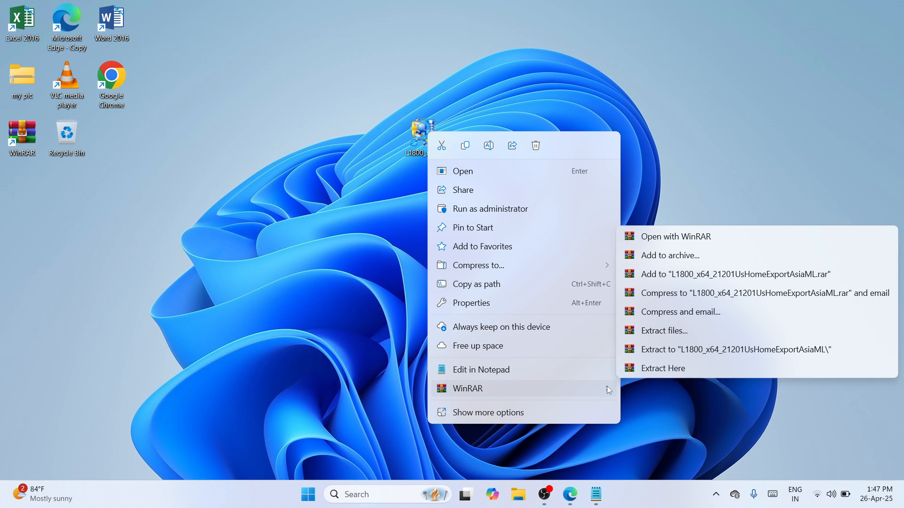
click(688, 349)
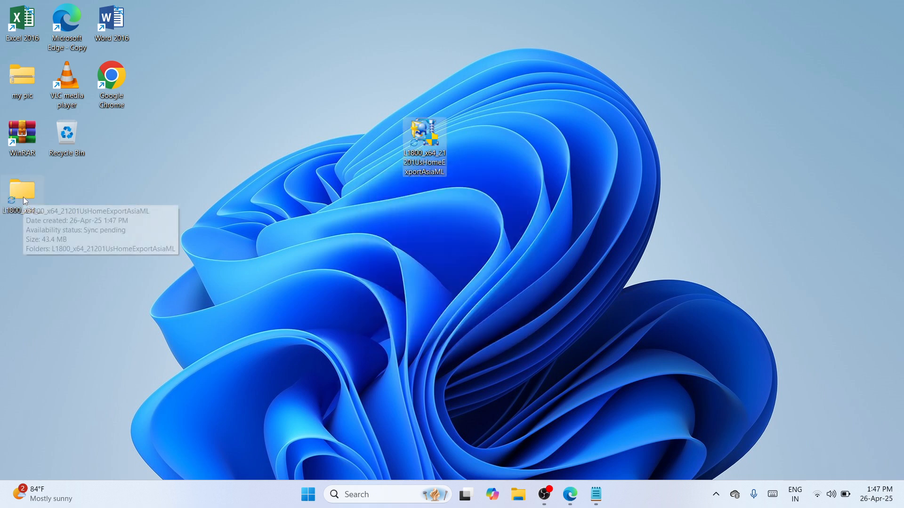
drag(24, 197, 344, 131)
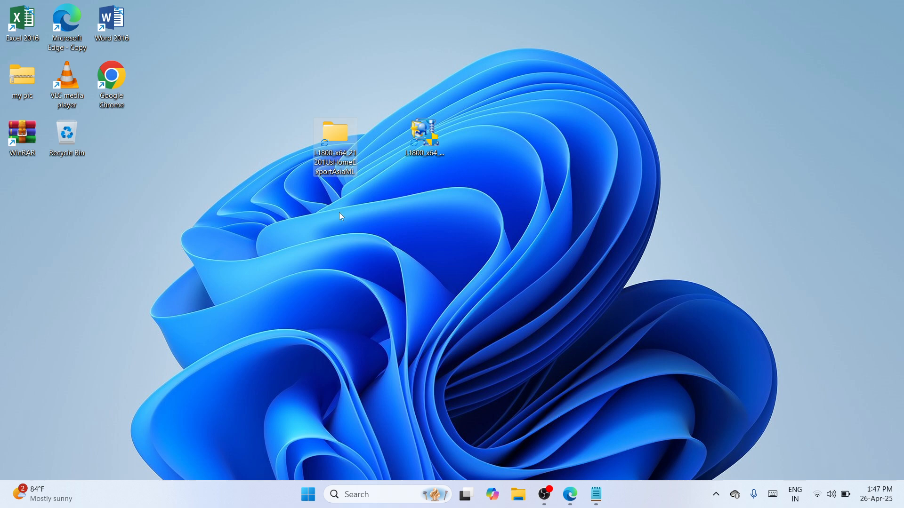
click(341, 275)
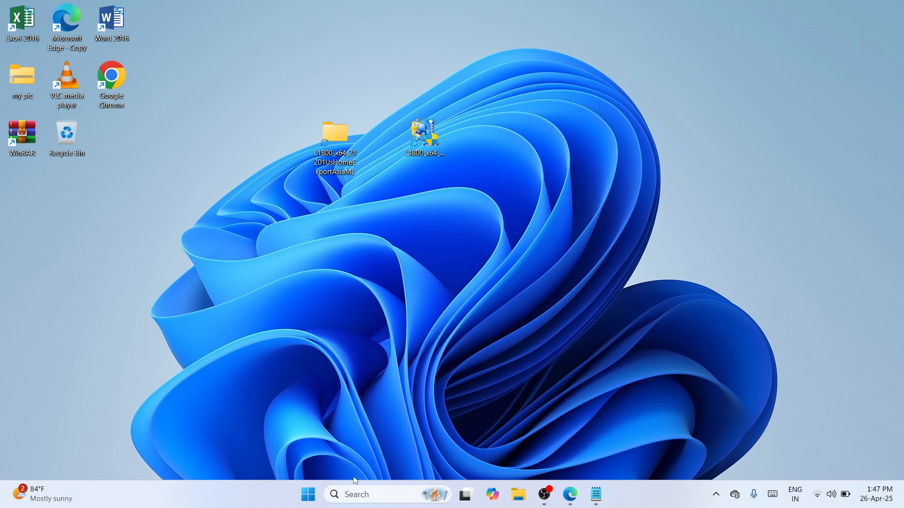
Open the Devices and Printers window through More devices and printer settings in the Bluetooth & devices settings of Windows.
right_click(309, 498)
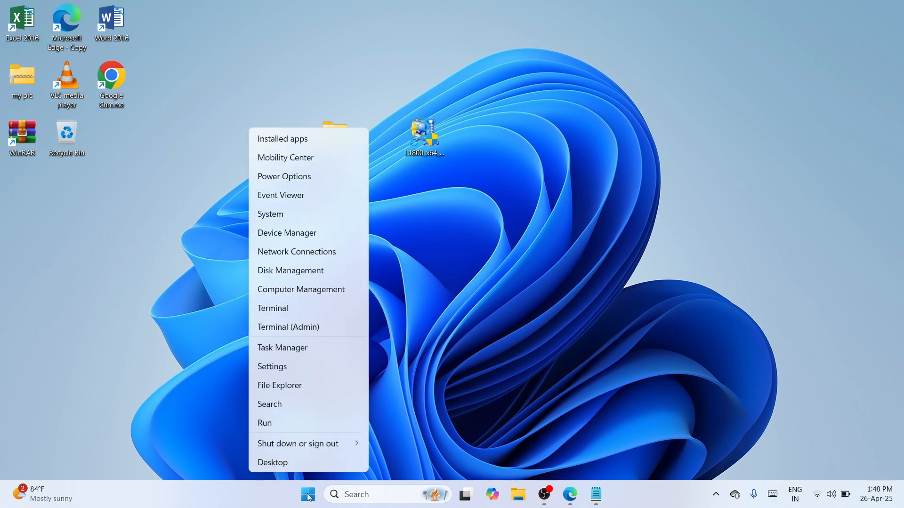
click(291, 370)
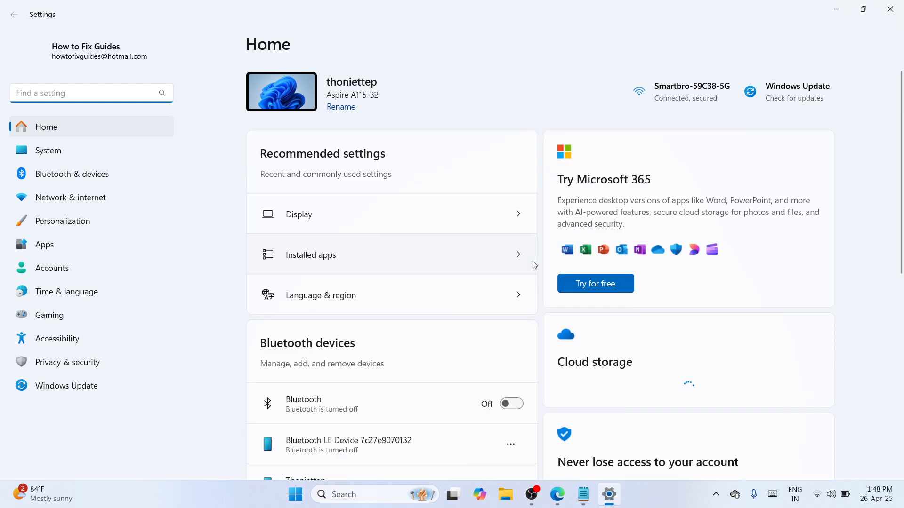
click(77, 183)
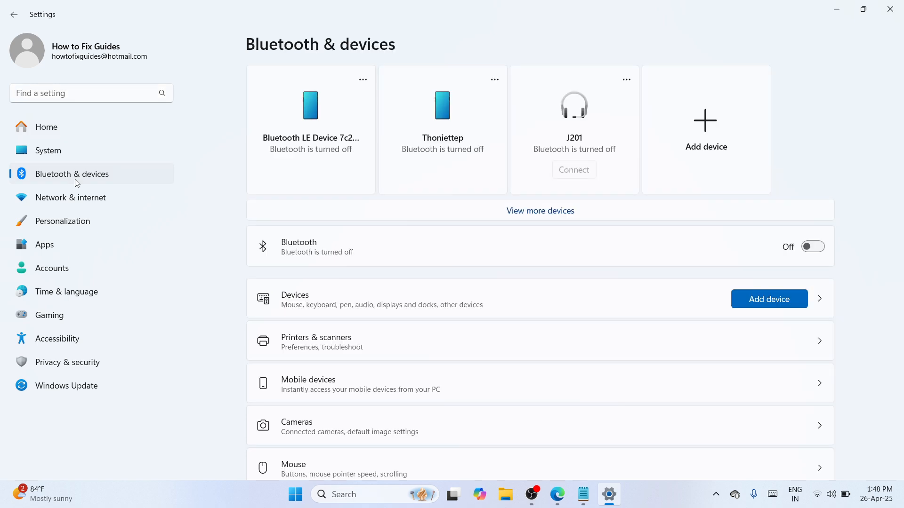
click(420, 302)
scroll(900, 316, down, 5)
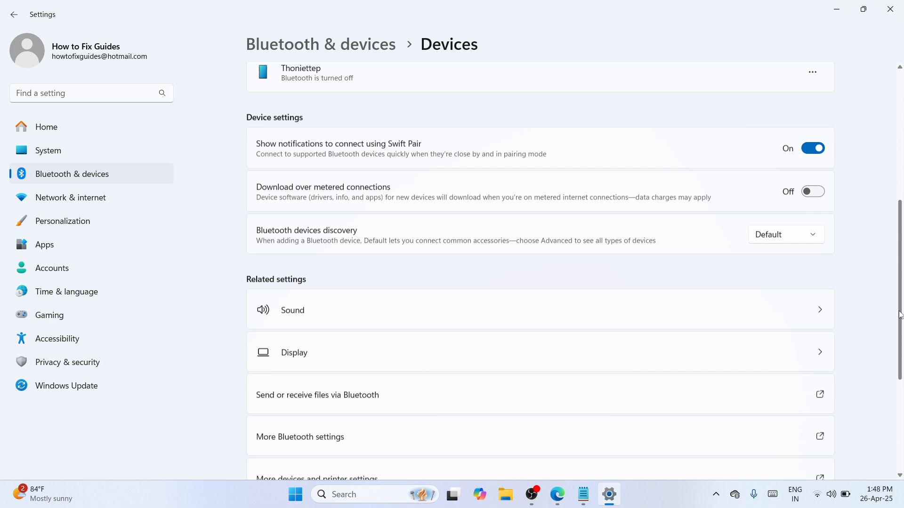
scroll(900, 315, down, 5)
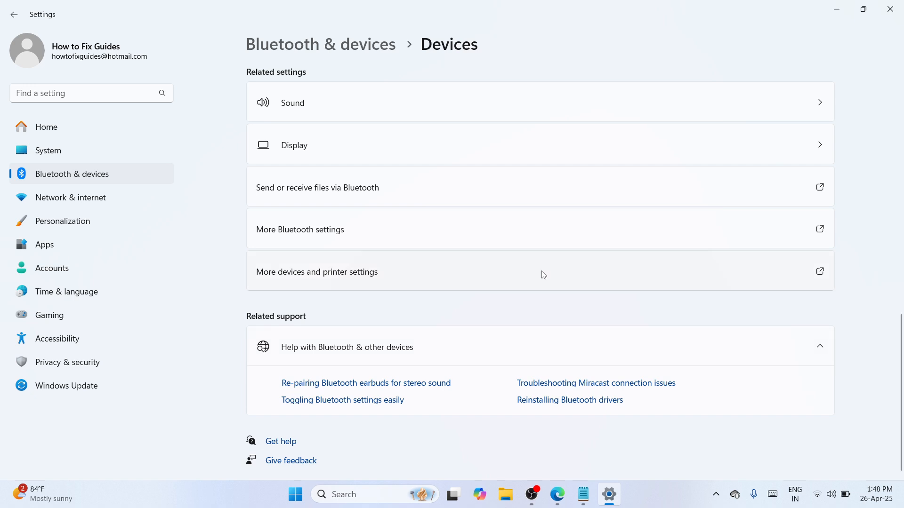
click(368, 276)
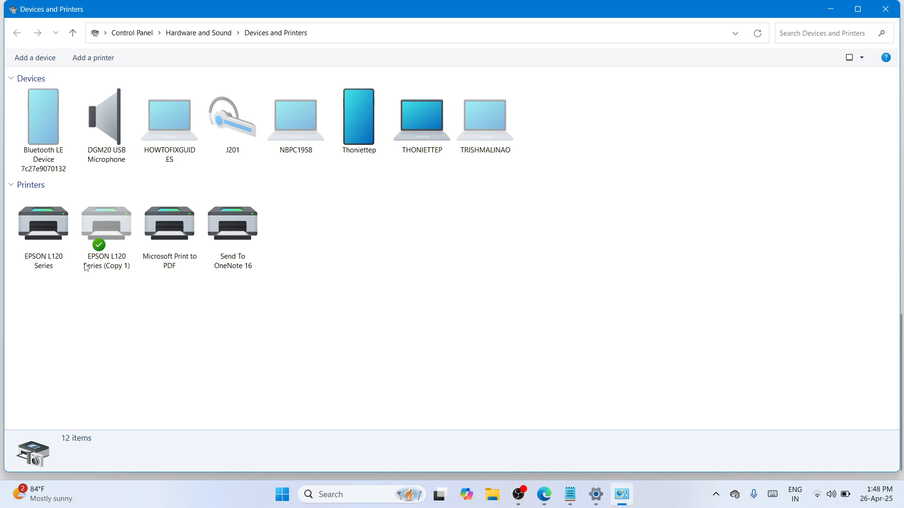
Start adding a local printer with manual settings and choose the existing port USB001 (Virtual printer port for USB).
click(93, 58)
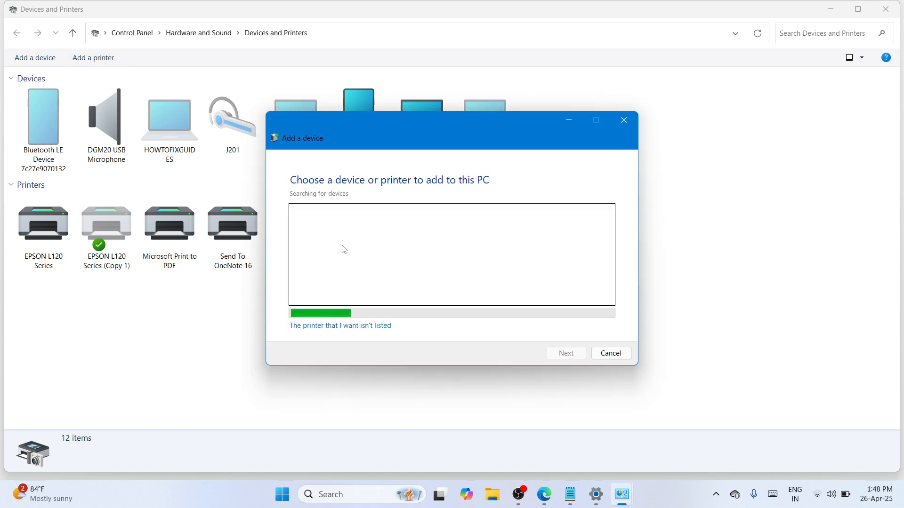
click(312, 327)
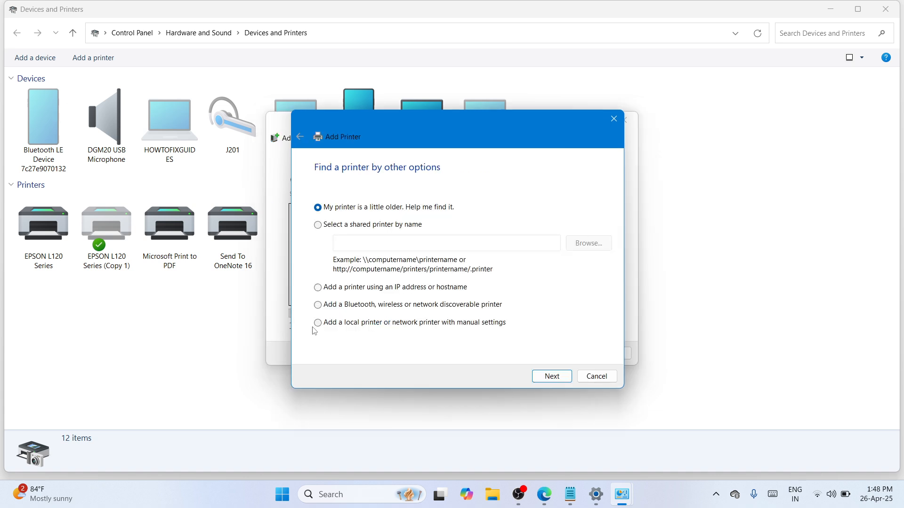
click(348, 325)
click(563, 378)
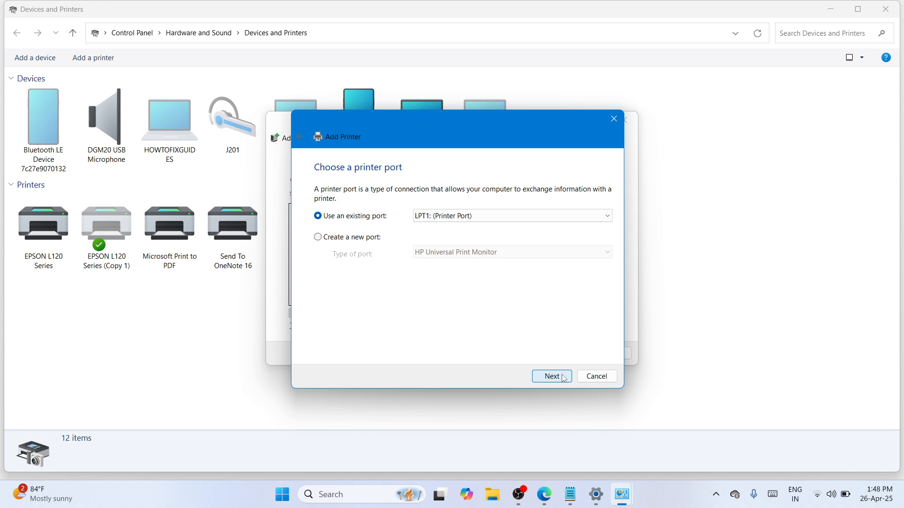
click(608, 217)
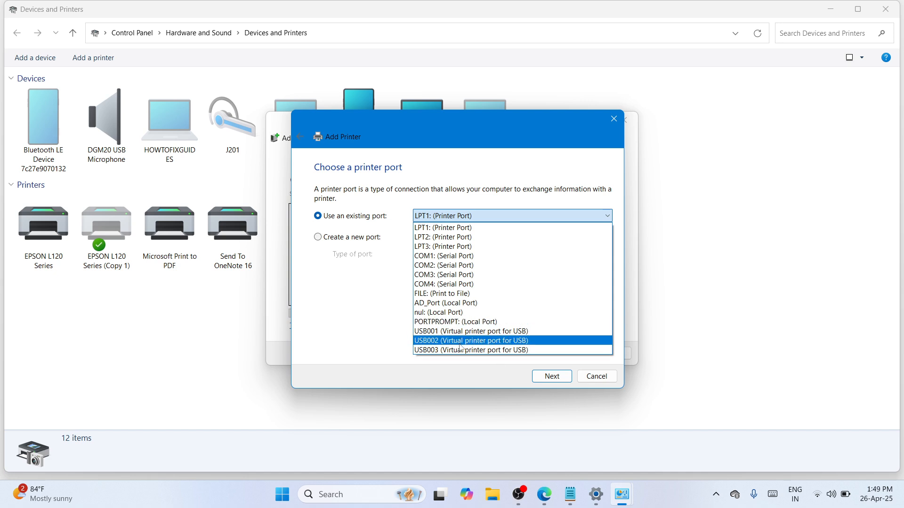
click(480, 331)
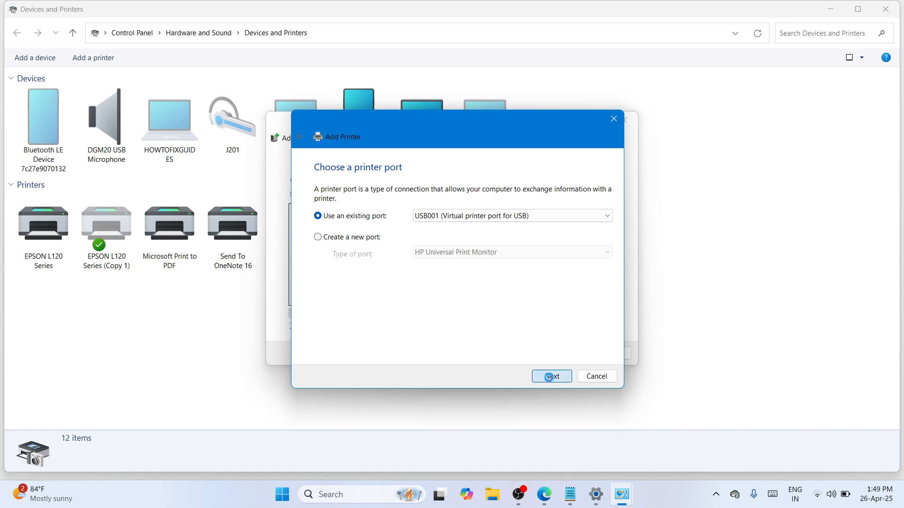
Choose to install the printer driver from disk and browse to the Desktop for the manufacturer's files.
click(549, 377)
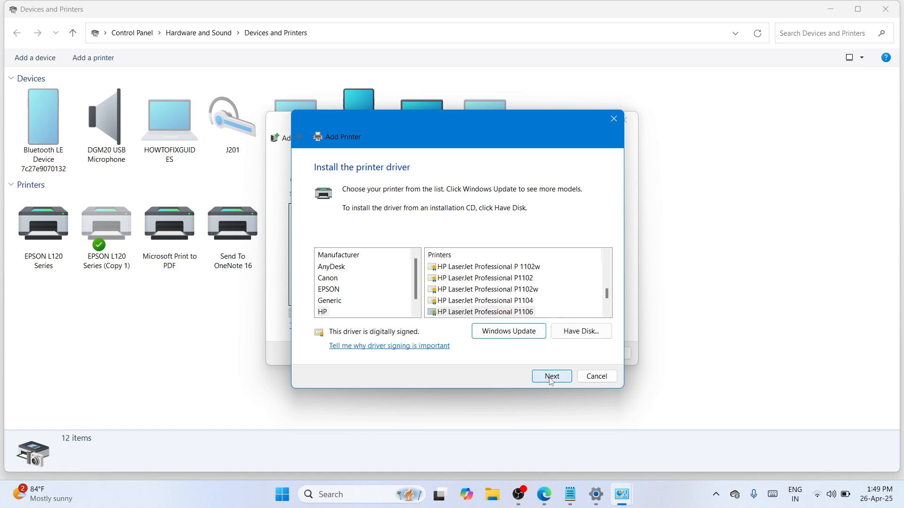
click(587, 332)
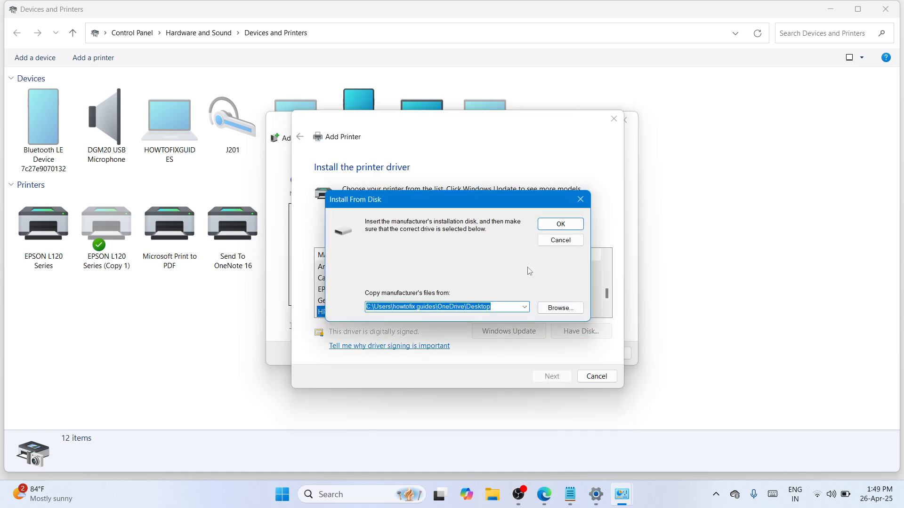
click(571, 309)
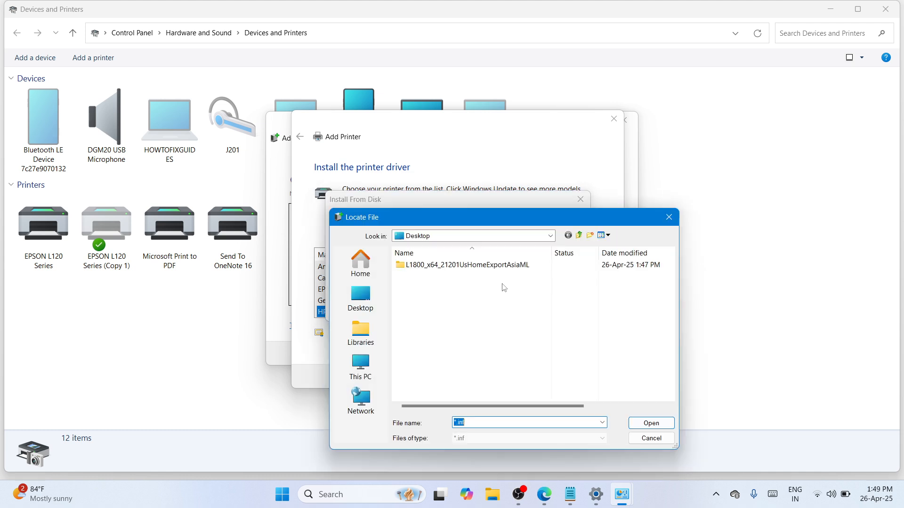
drag(478, 217, 443, 132)
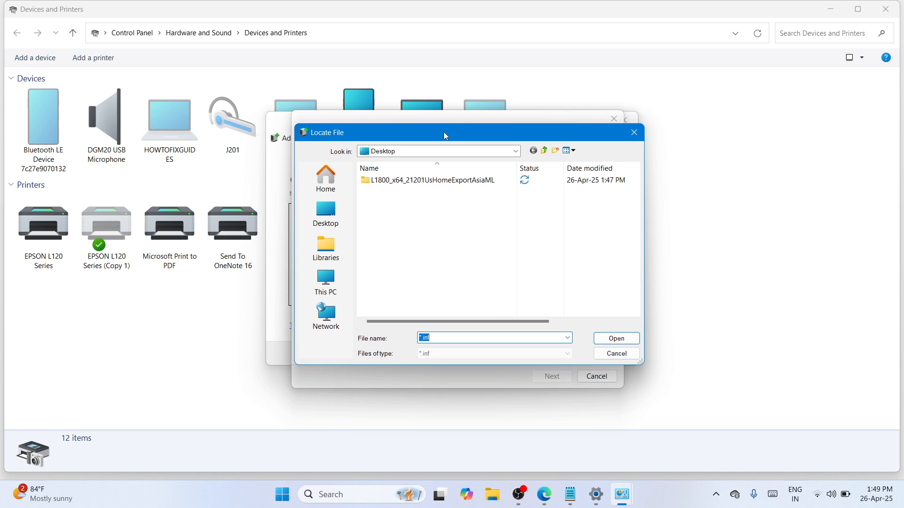
click(334, 214)
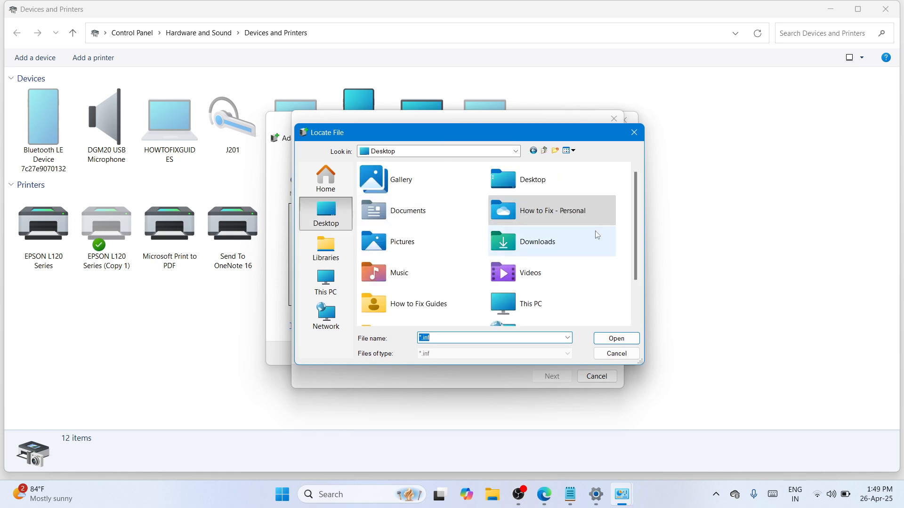
Load the driver file E_WF1LWE from the WINX64 folder inside the nested L1800_x64_21201UsHomeExportAsiaML folders.
drag(638, 244, 637, 280)
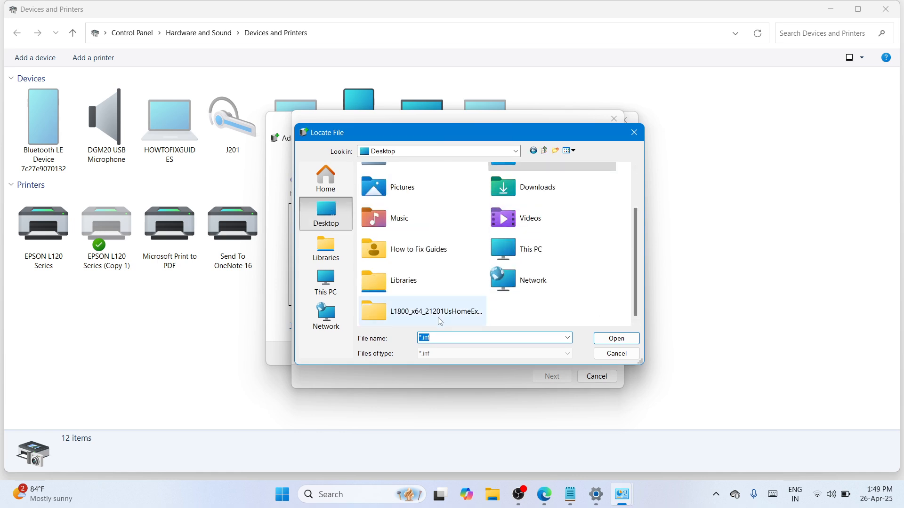
click(407, 320)
double_click(407, 320)
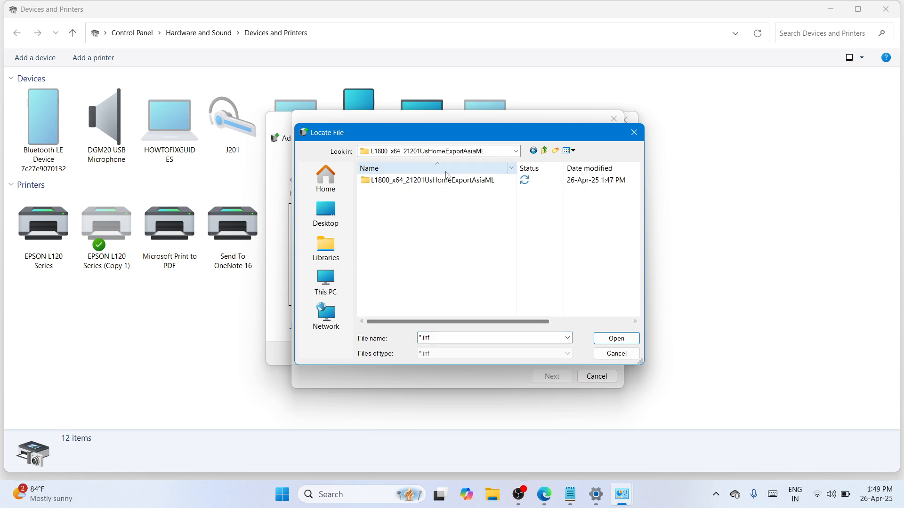
click(447, 186)
double_click(447, 186)
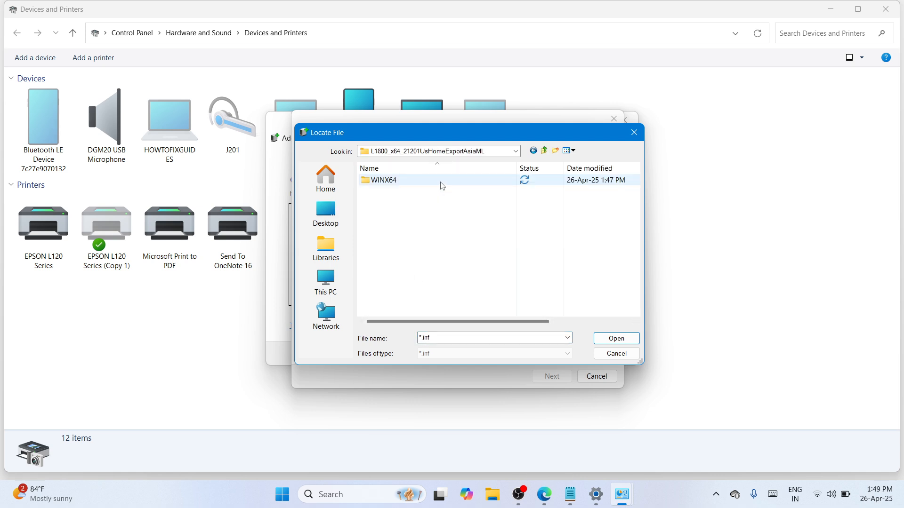
double_click(446, 186)
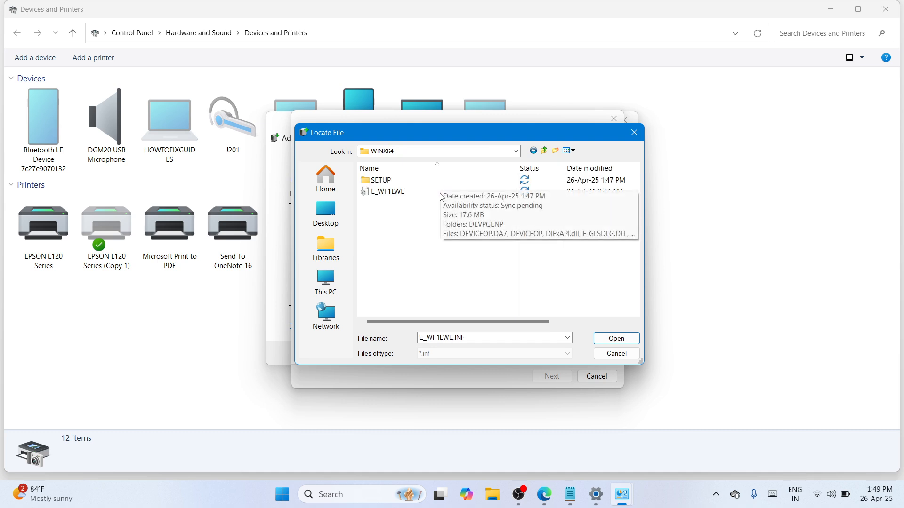
click(388, 195)
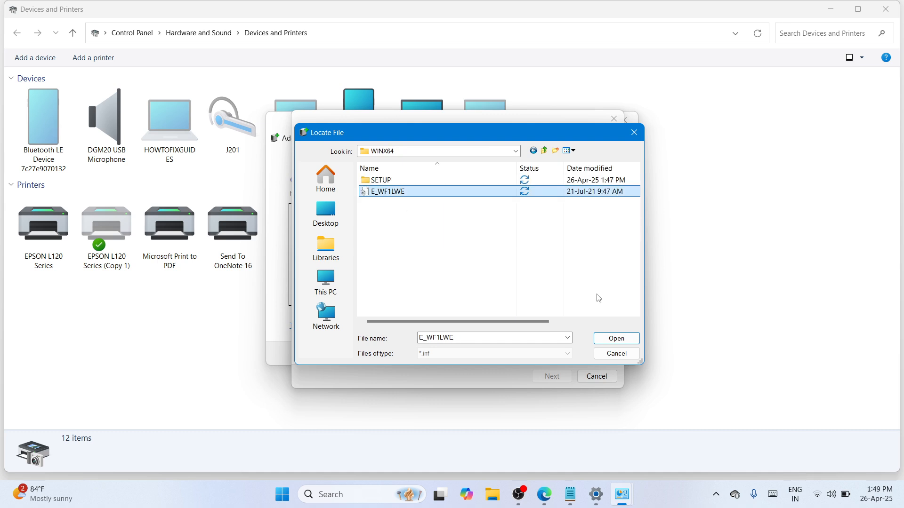
click(614, 339)
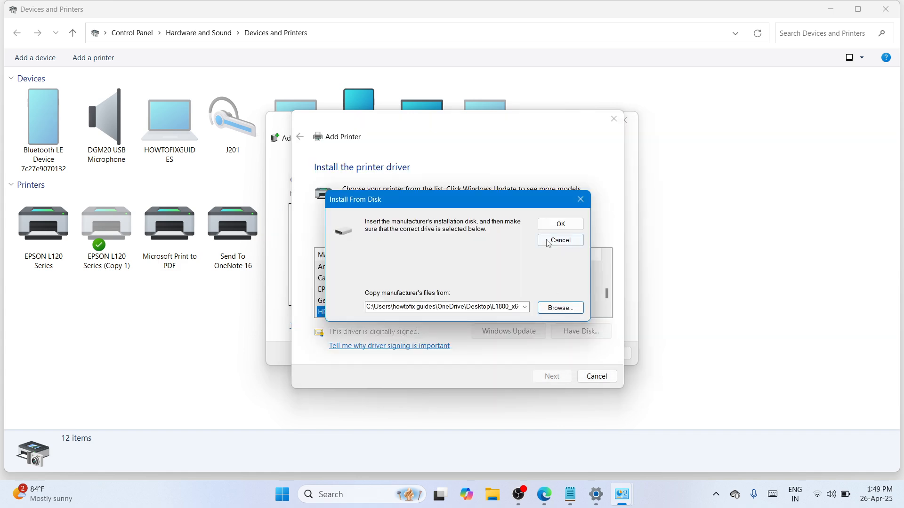
click(560, 224)
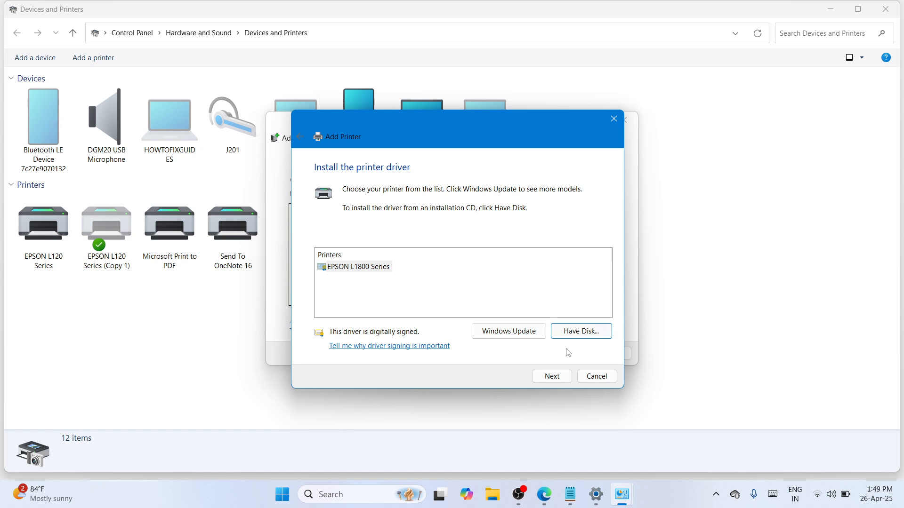
Install the EPSON L1800 Series printer, sharing it on the network as EPSON L1800 Series, without making it the default.
click(555, 378)
click(557, 378)
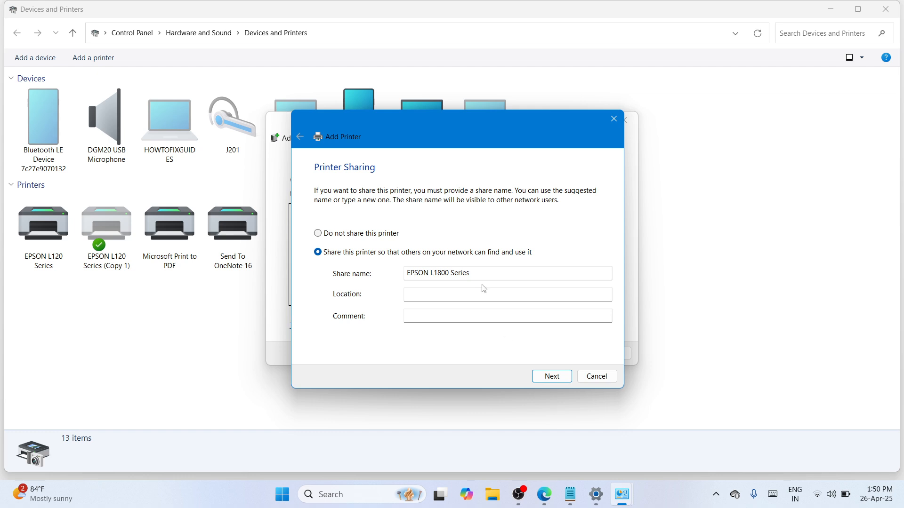
key(Return)
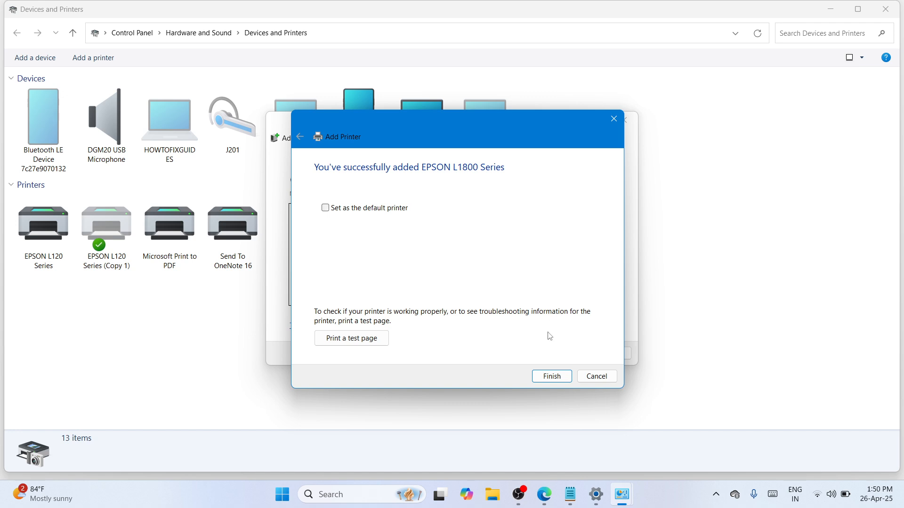
click(551, 376)
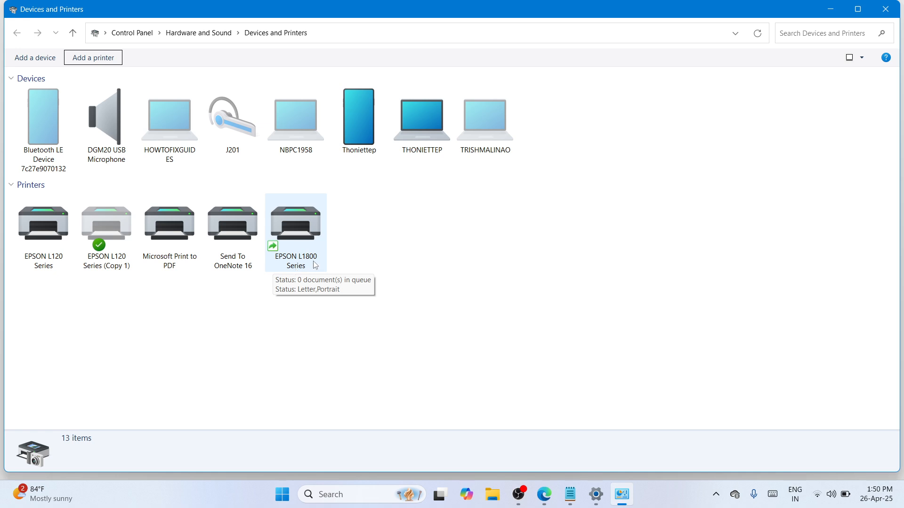
Minimize the Devices and Printers window and close Settings to return to the desktop.
click(472, 279)
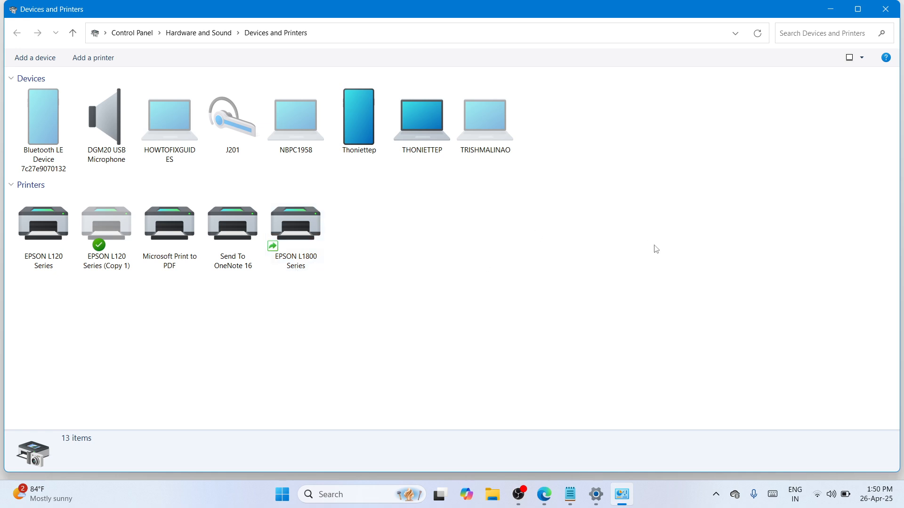
click(839, 18)
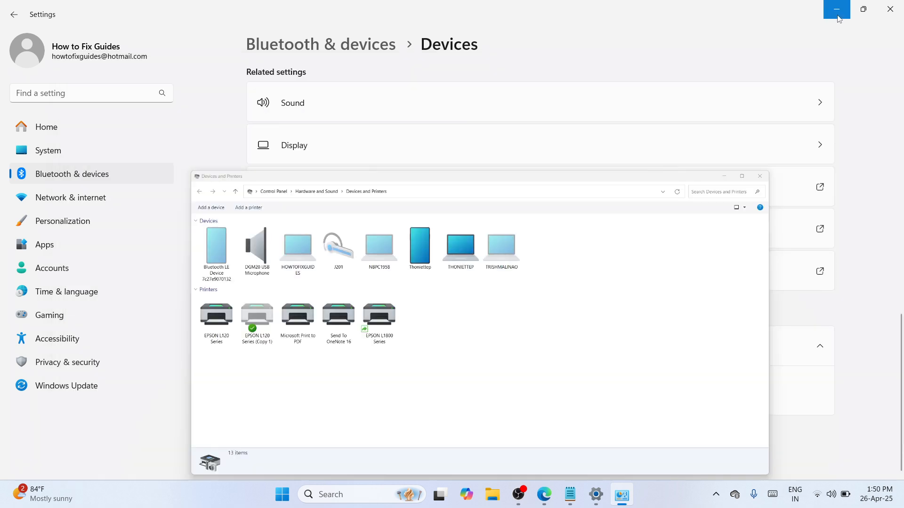
click(877, 13)
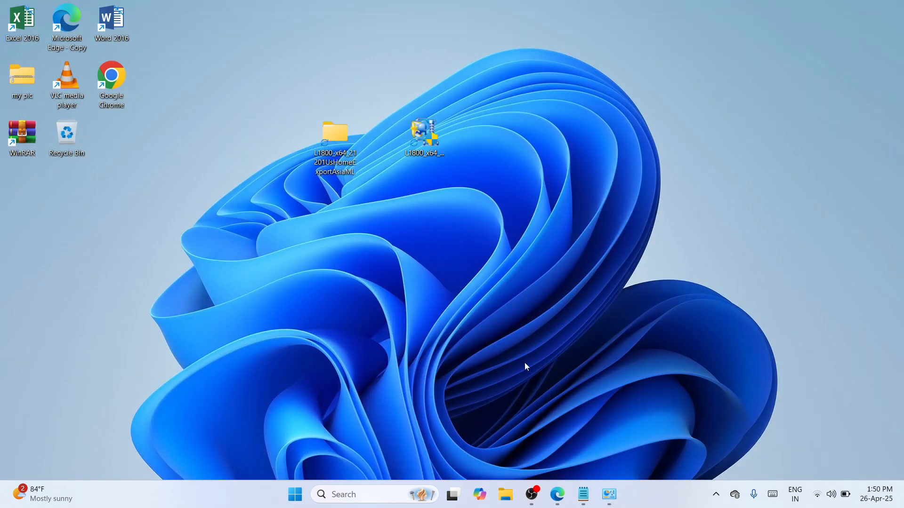
click(531, 494)
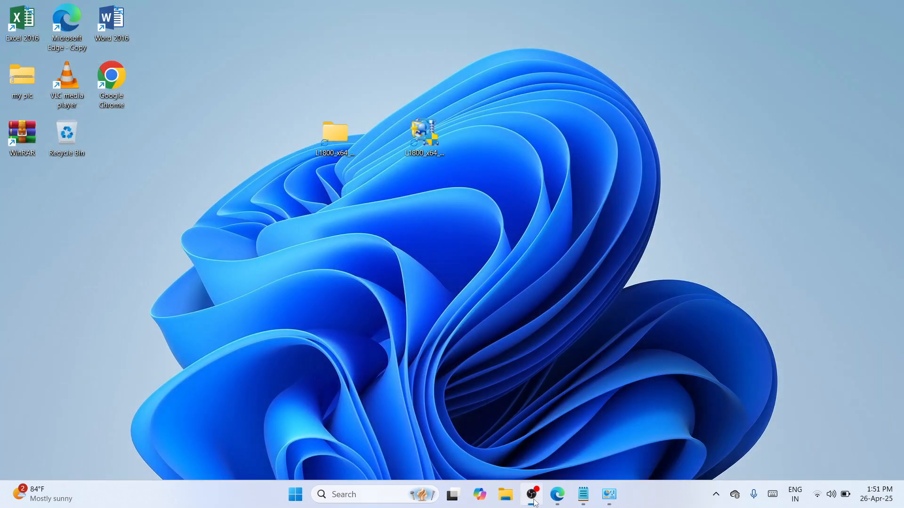